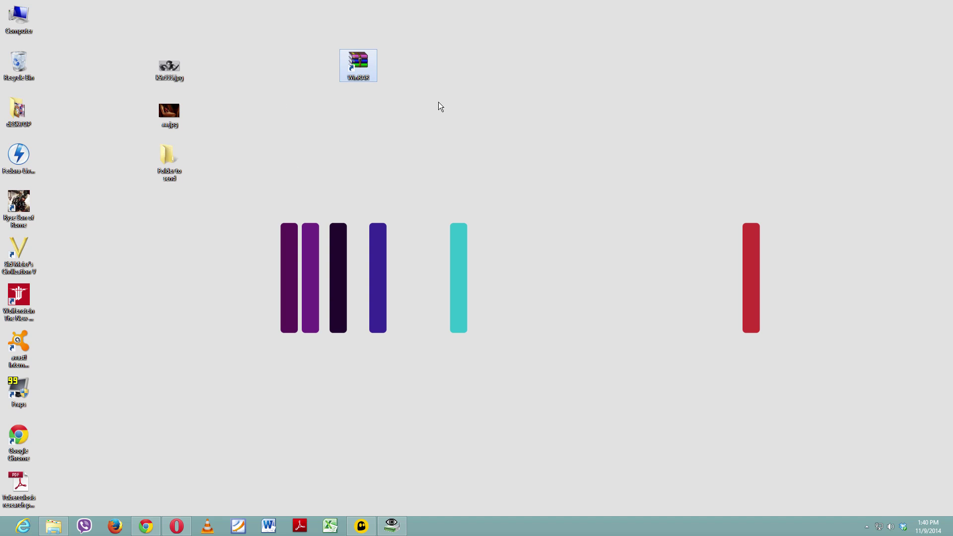
# Clear the current selection on the desktop
pyautogui.click(246, 92)
# Select k9x555.jpg, aa.jpg and Folder to send together and bring up their context menu
pyautogui.moveTo(245, 33); pyautogui.dragTo(121, 198)
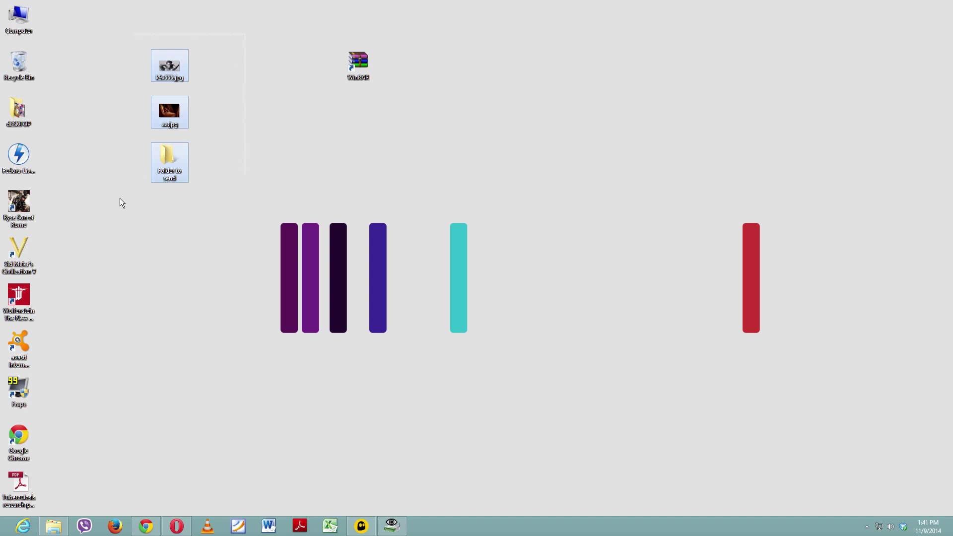
pyautogui.rightClick(174, 159)
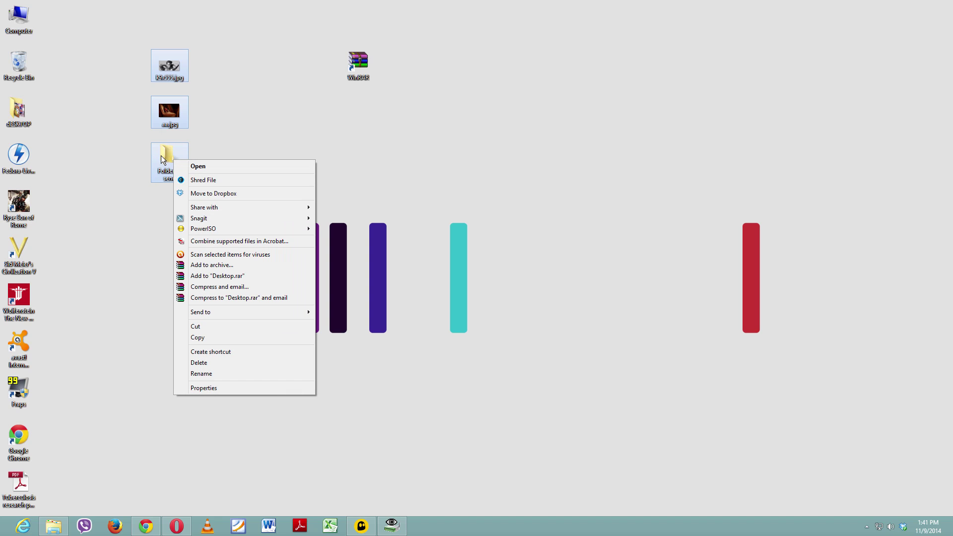
pyautogui.click(251, 64)
pyautogui.moveTo(252, 64); pyautogui.dragTo(153, 194)
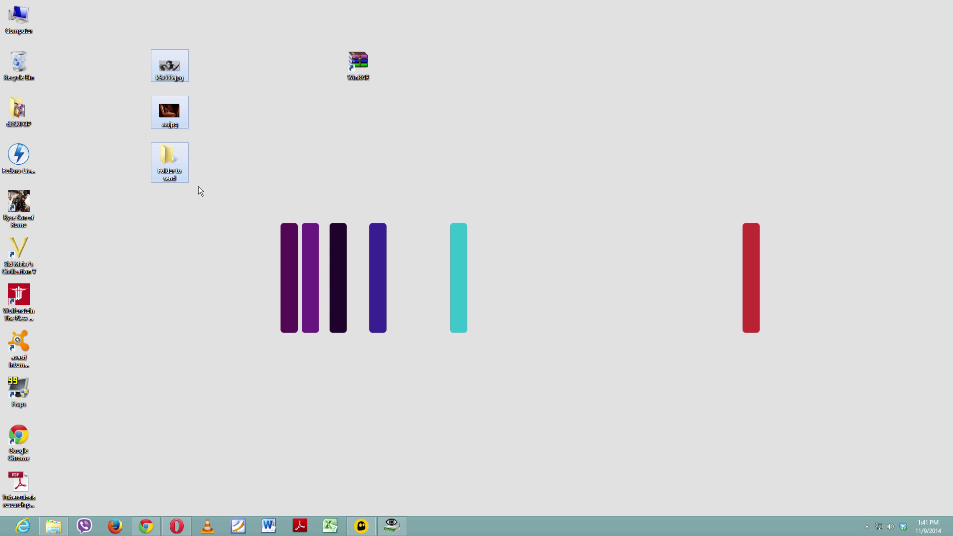
pyautogui.rightClick(172, 159)
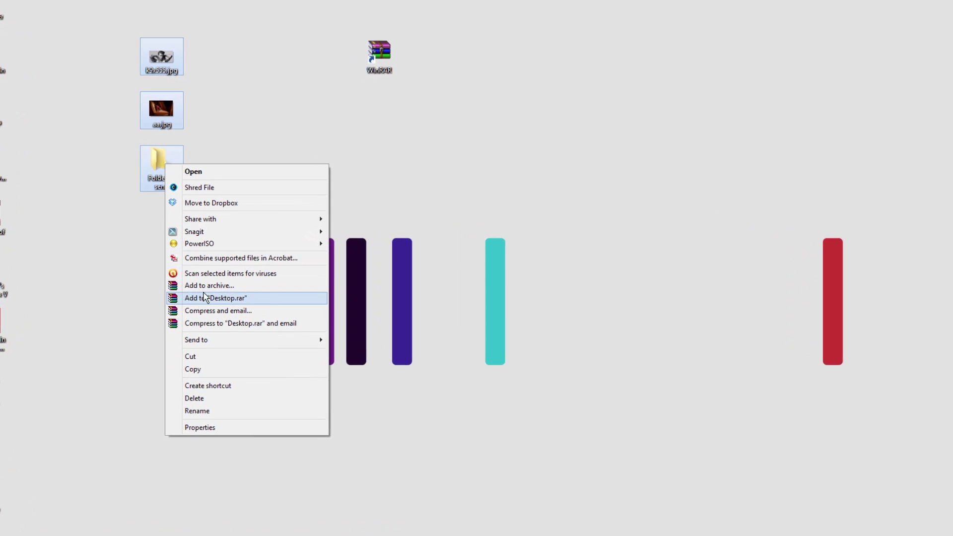
# Add the selection to a new archive named justsend.rar, correcting the mistyped 'gustsend'
pyautogui.click(216, 285)
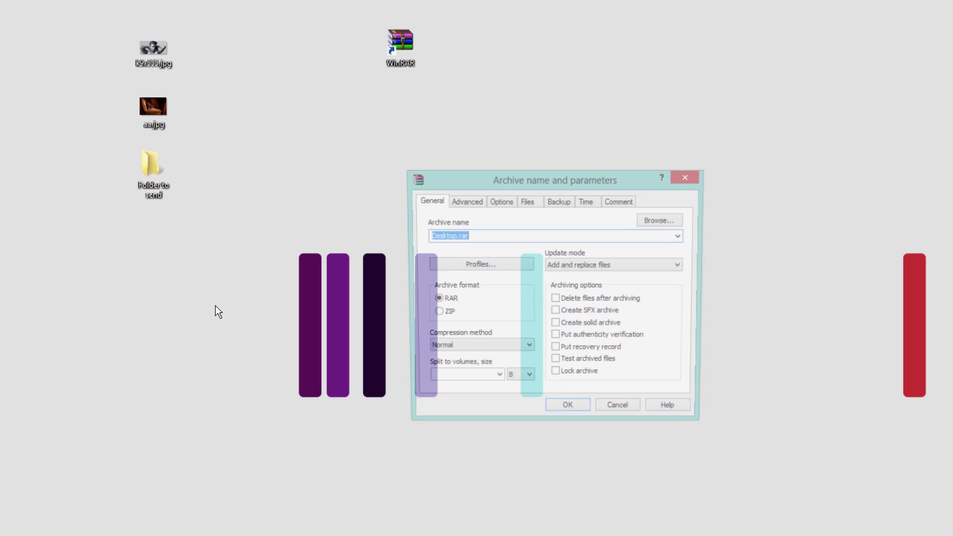
pyautogui.moveTo(455, 235); pyautogui.dragTo(397, 240)
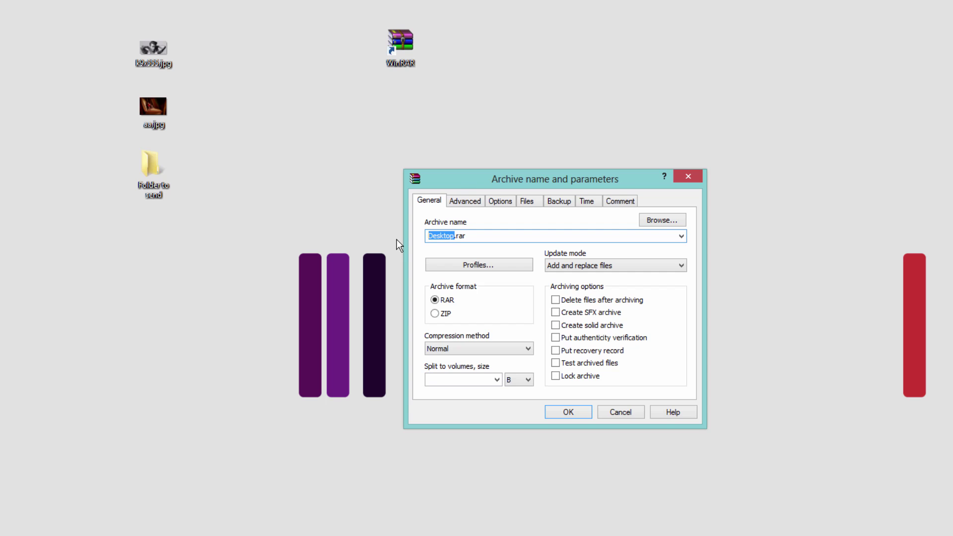
pyautogui.write('gustsend')
pyautogui.click(435, 238)
pyautogui.press('BackSpace')
pyautogui.press('BackSpace')
pyautogui.write('ju')
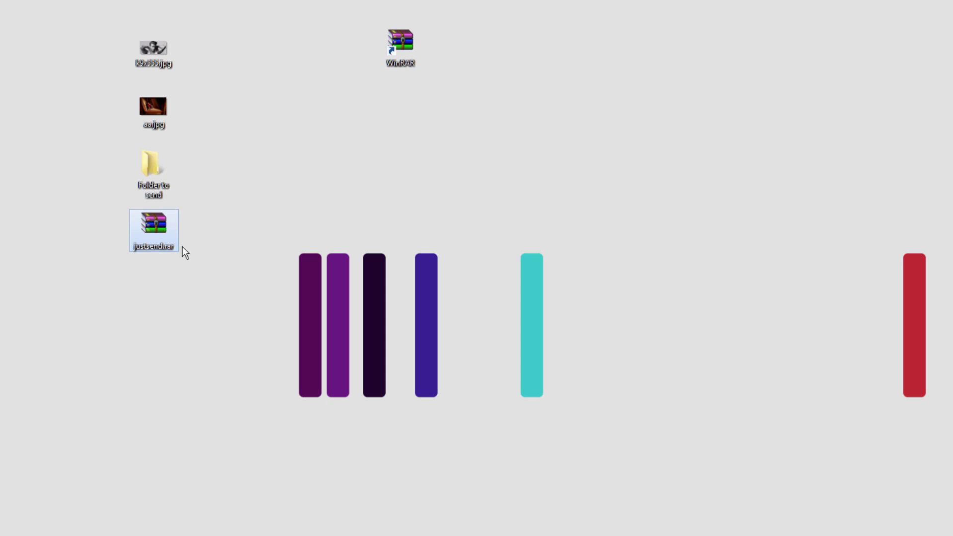
# Check the actions for justsend.rar, then reselect both images and the folder
pyautogui.rightClick(155, 225)
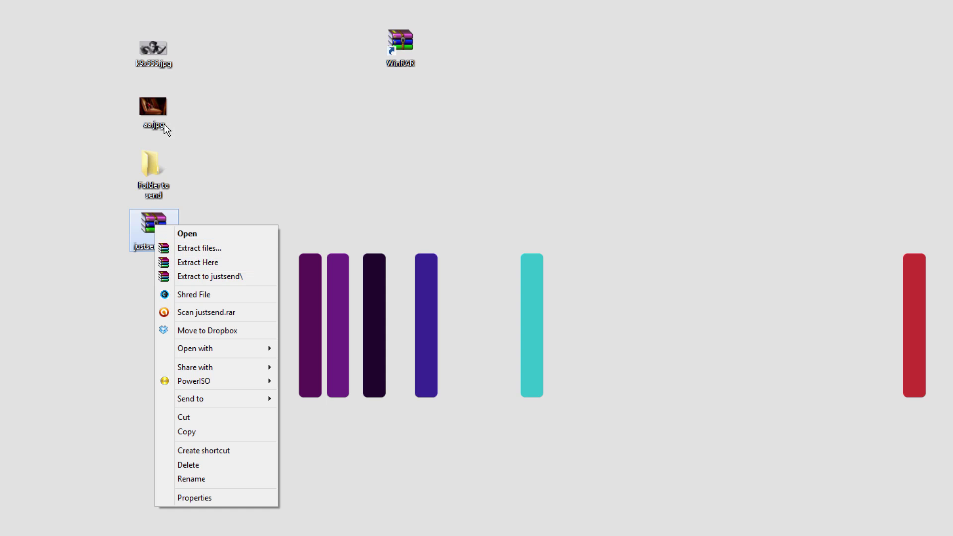
pyautogui.click(169, 108)
pyautogui.moveTo(177, 23); pyautogui.dragTo(118, 179)
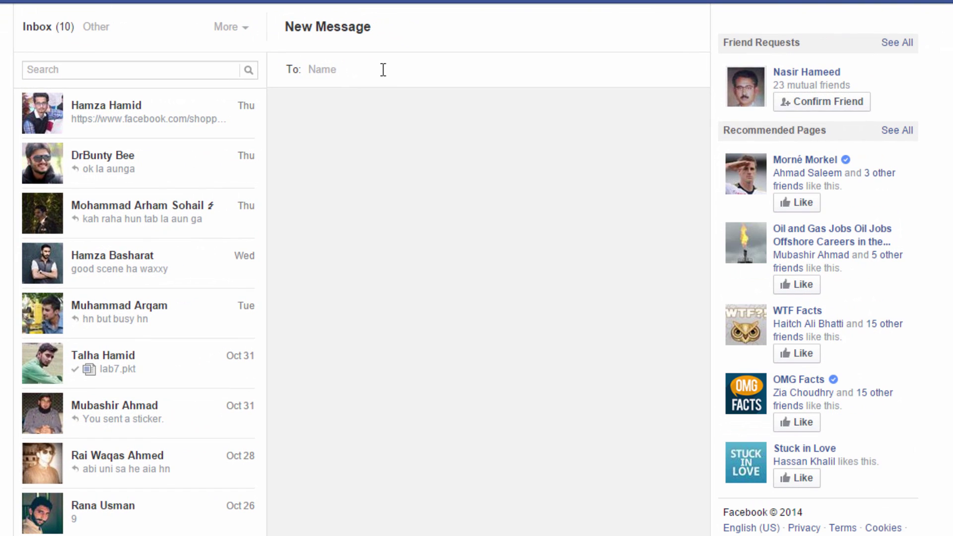
# Start a new Facebook message to the friend suggested after typing 'f'
pyautogui.click(383, 70)
pyautogui.write('f')
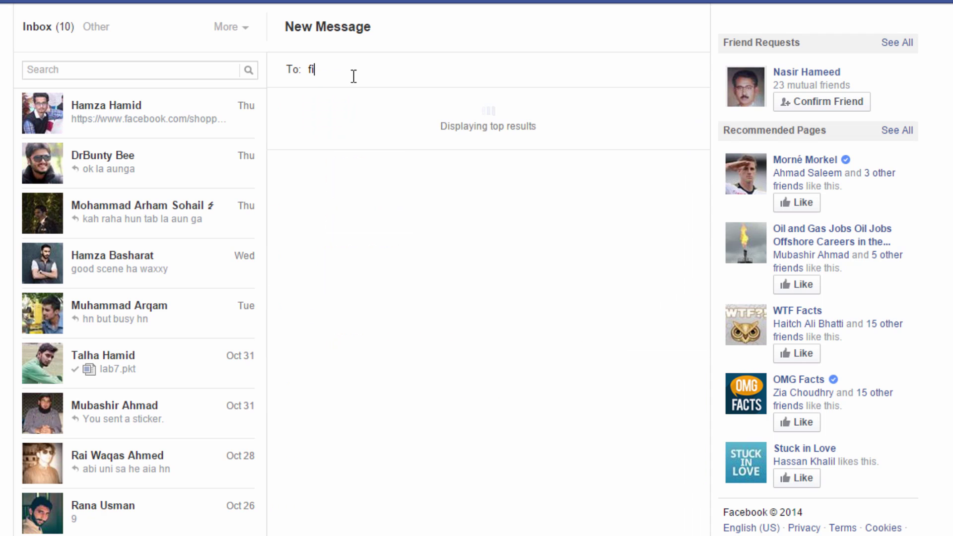
pyautogui.press('Return')
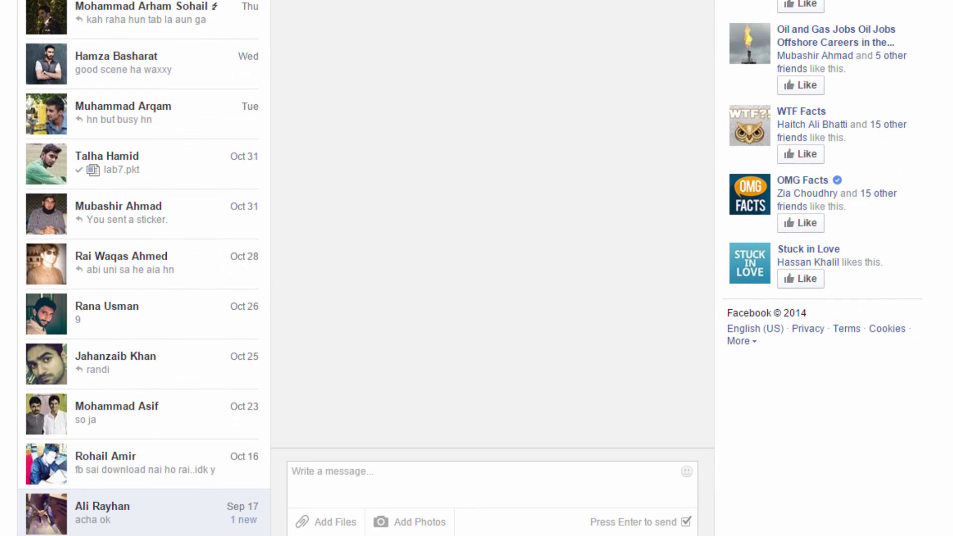
# Attach justsend.rar from the desktop and send it in the conversation
pyautogui.click(347, 524)
pyautogui.press('Escape')
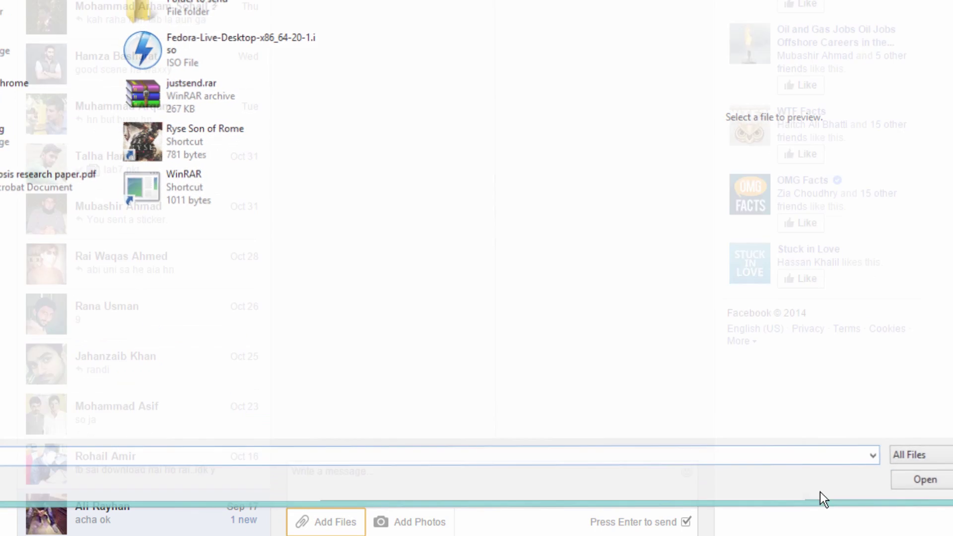
pyautogui.click(332, 524)
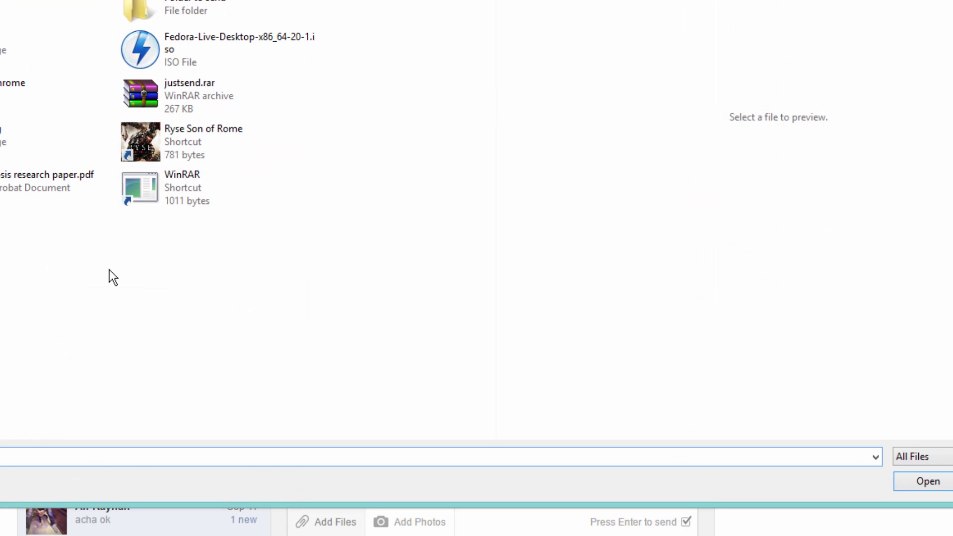
pyautogui.click(194, 97)
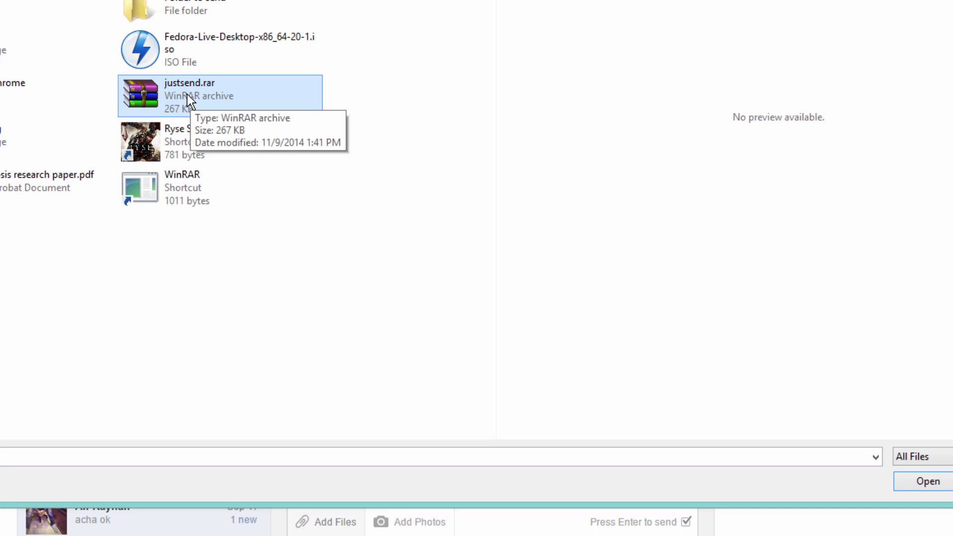
pyautogui.doubleClick(187, 94)
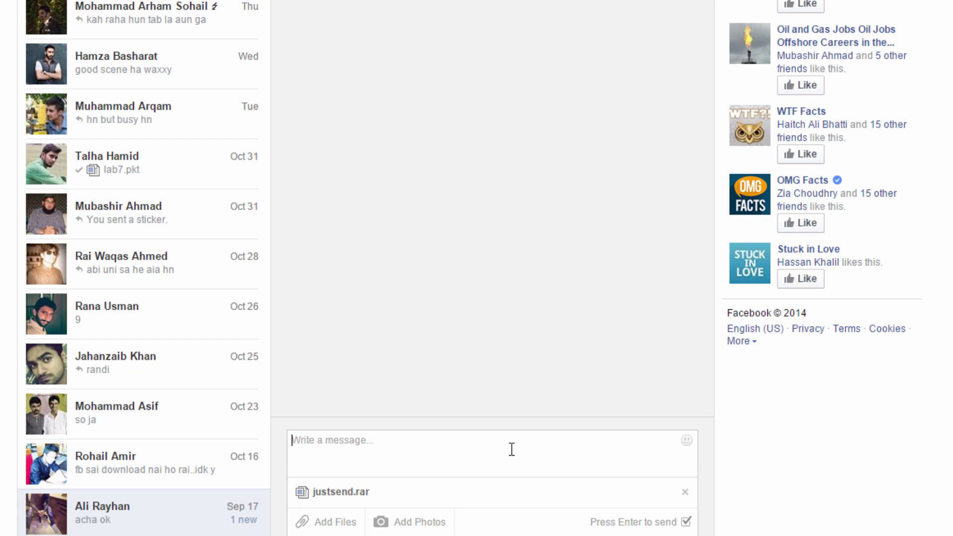
pyautogui.press('Return')
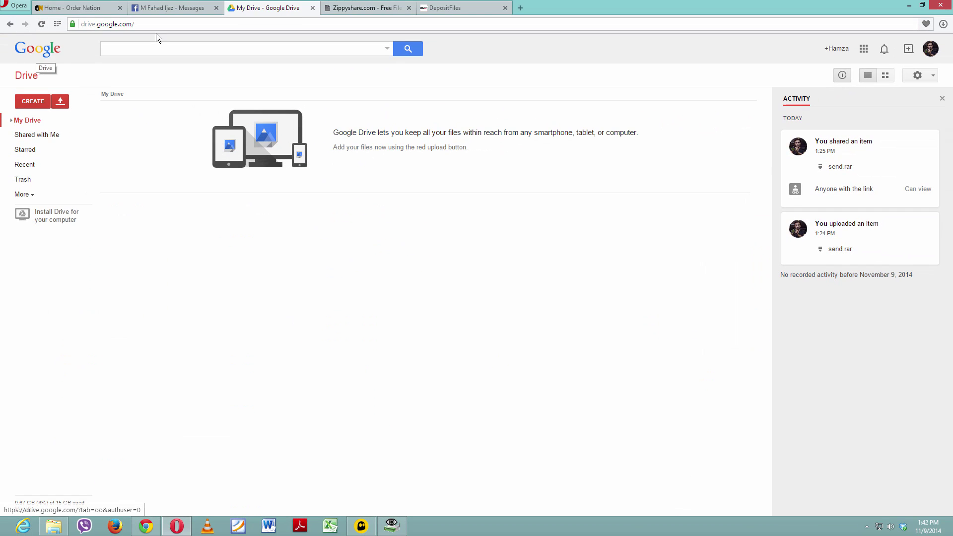
# Search the web for 'google drive' from the address bar and open the Google Drive result
pyautogui.moveTo(186, 24); pyautogui.dragTo(58, 25)
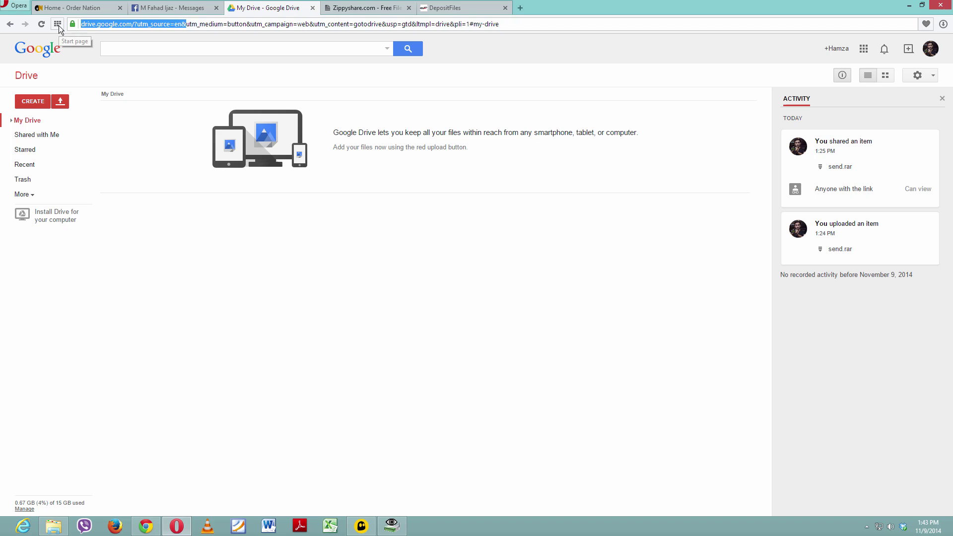
pyautogui.hotkey('ctrl', 'a')
pyautogui.write('goo')
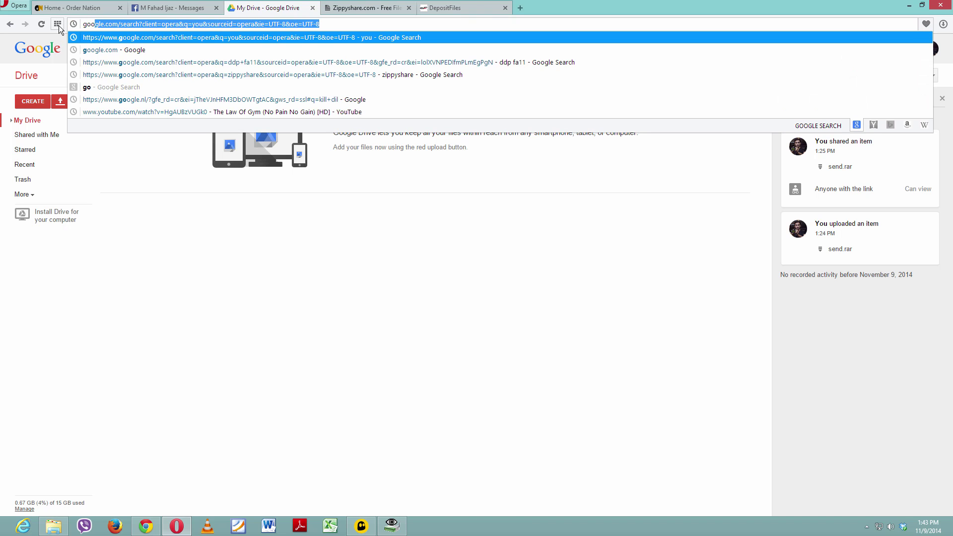
pyautogui.write('gle drive')
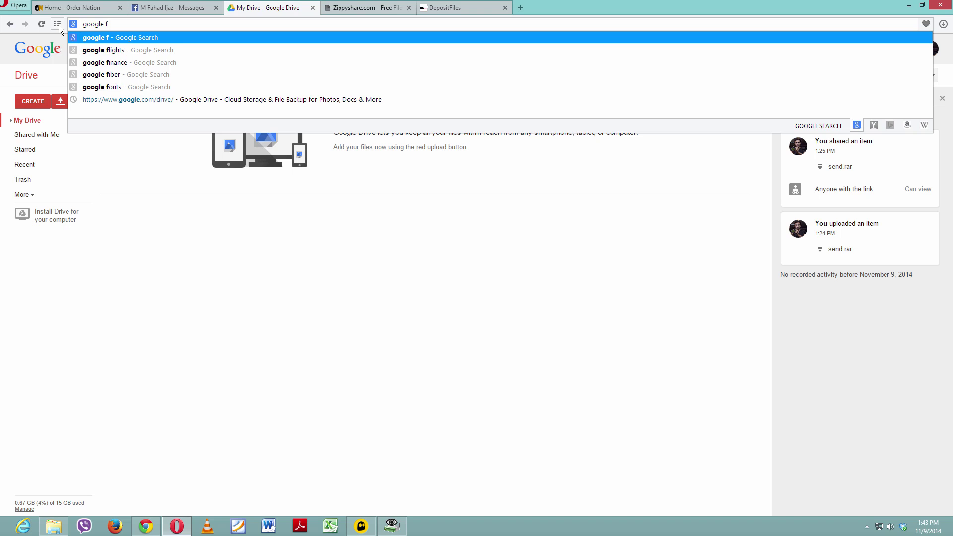
pyautogui.press('Escape')
pyautogui.press('Return')
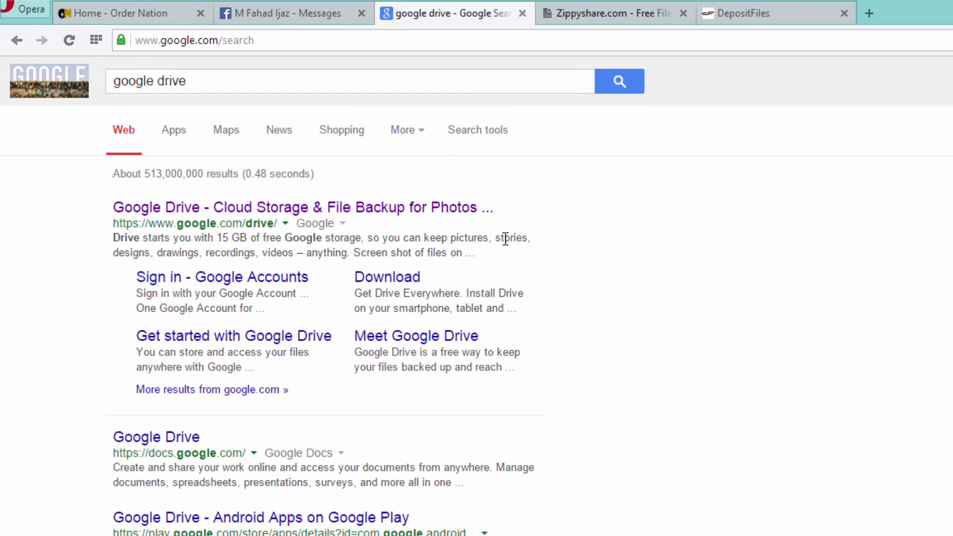
pyautogui.click(420, 211)
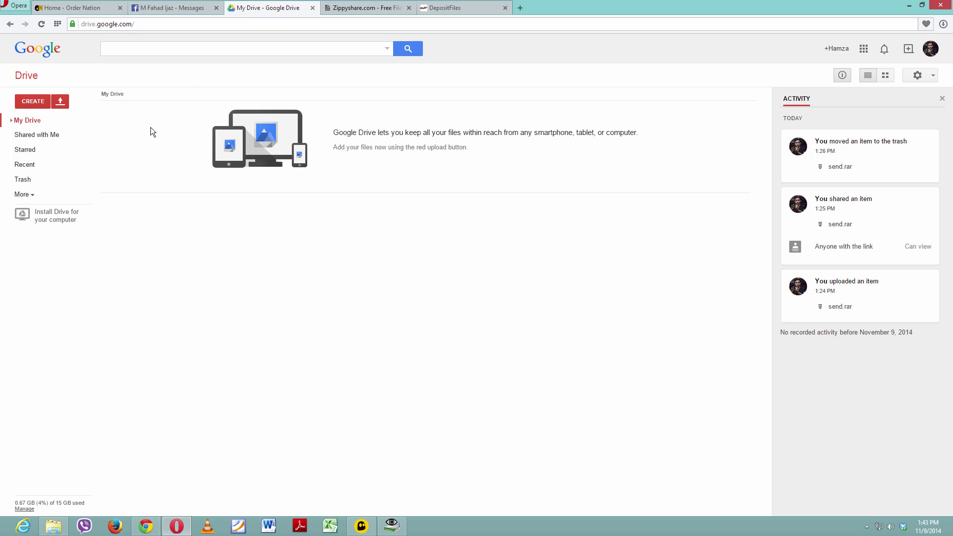
# Upload justsend.rar from the desktop to My Drive and open its contents preview
pyautogui.click(59, 101)
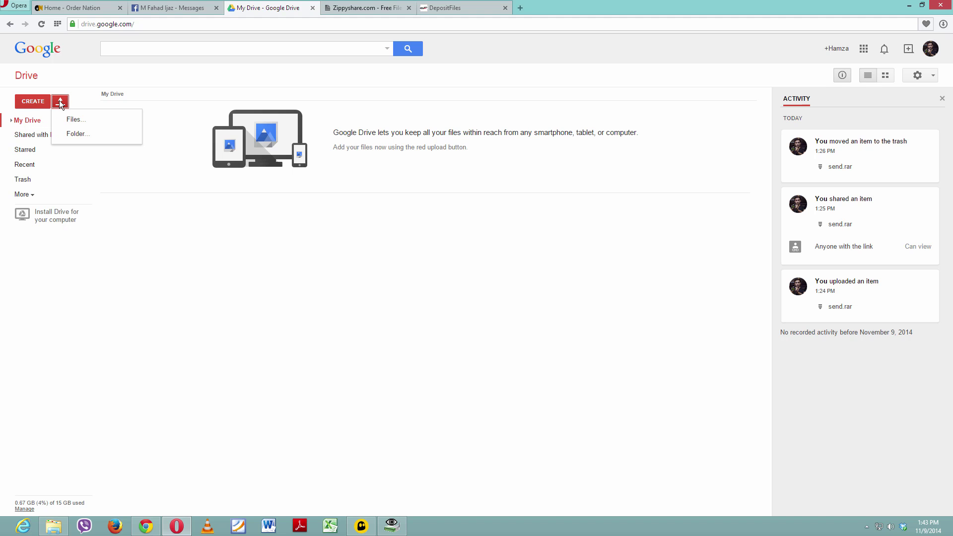
pyautogui.click(91, 125)
pyautogui.click(278, 230)
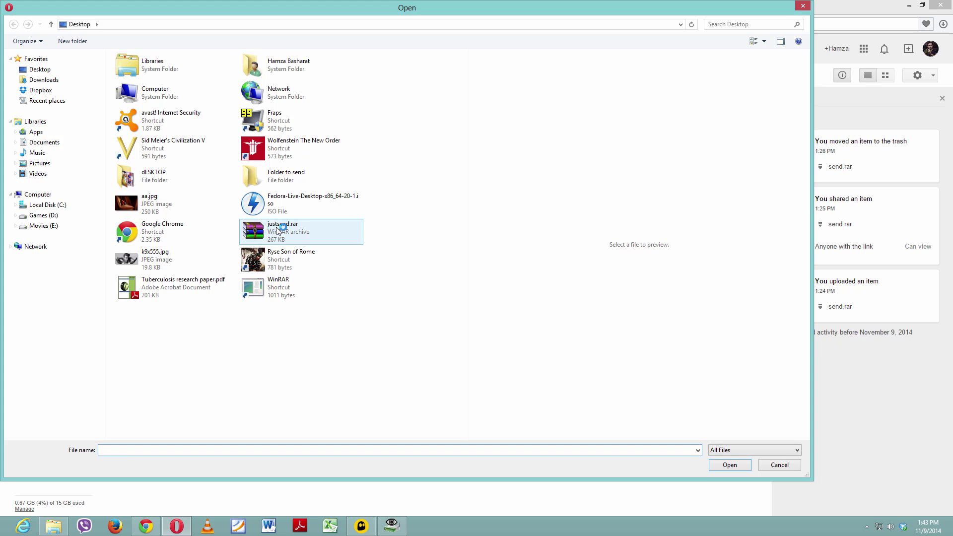
pyautogui.doubleClick(278, 229)
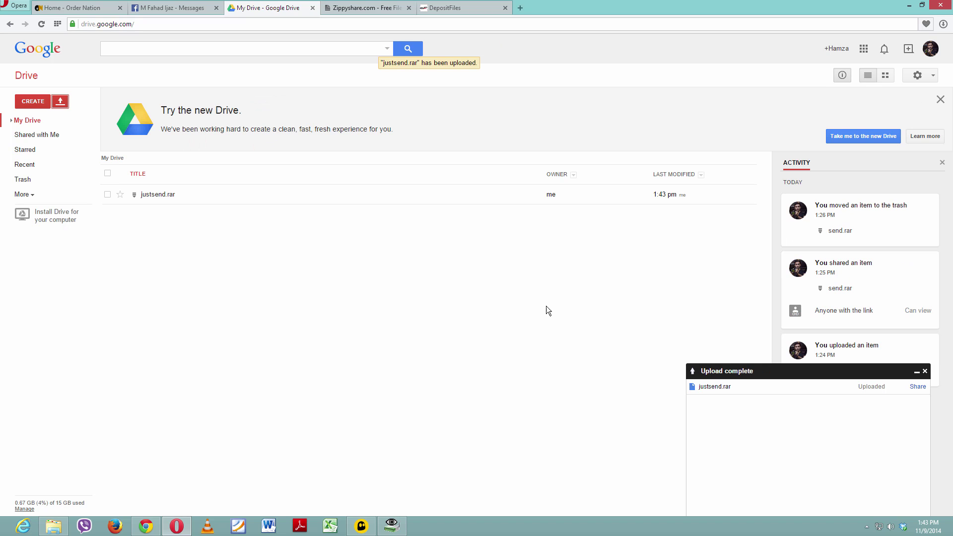
pyautogui.click(206, 196)
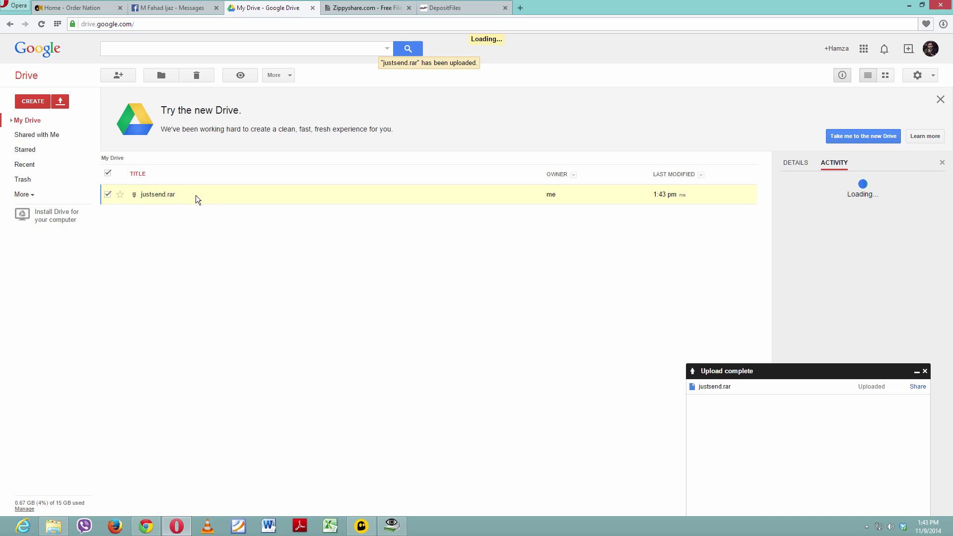
pyautogui.click(157, 197)
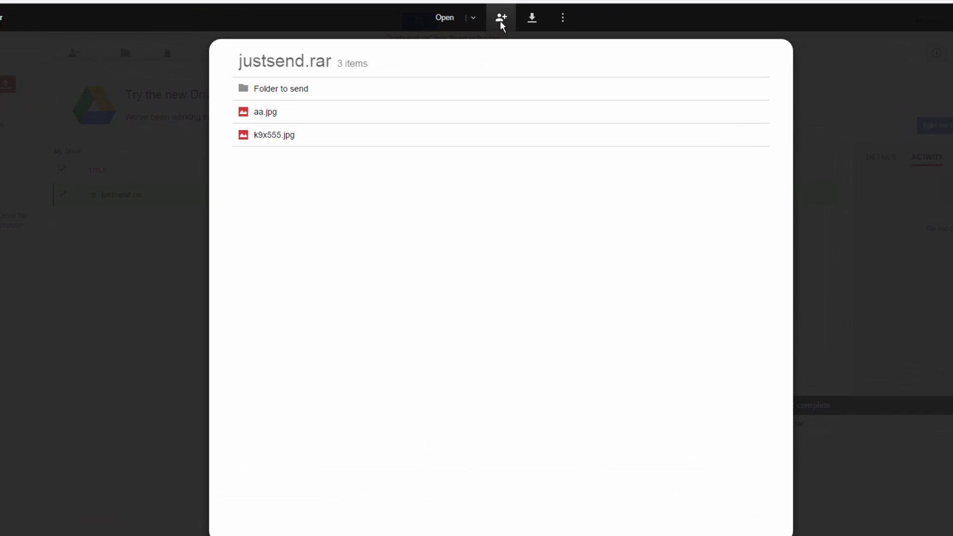
# Turn on link sharing for justsend.rar and copy its shareable link
pyautogui.click(504, 20)
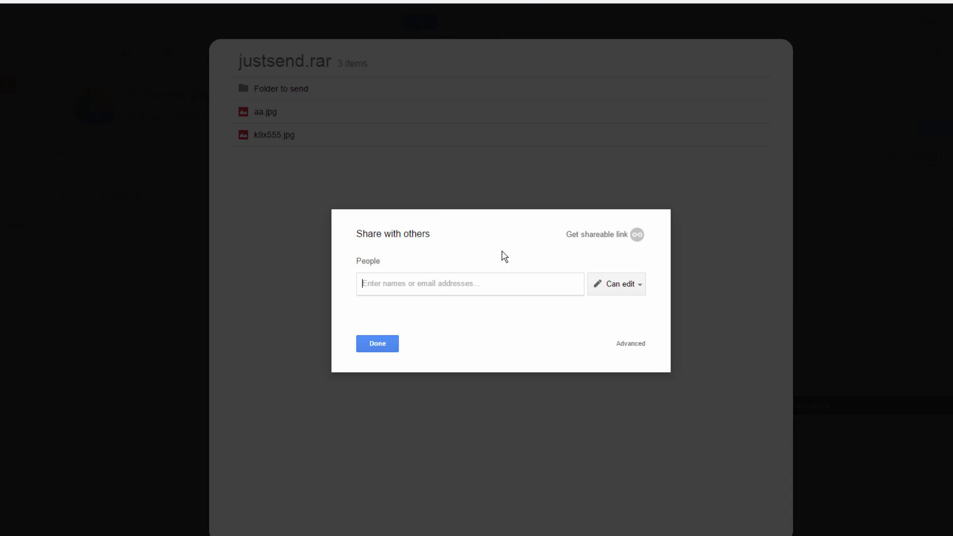
pyautogui.click(609, 240)
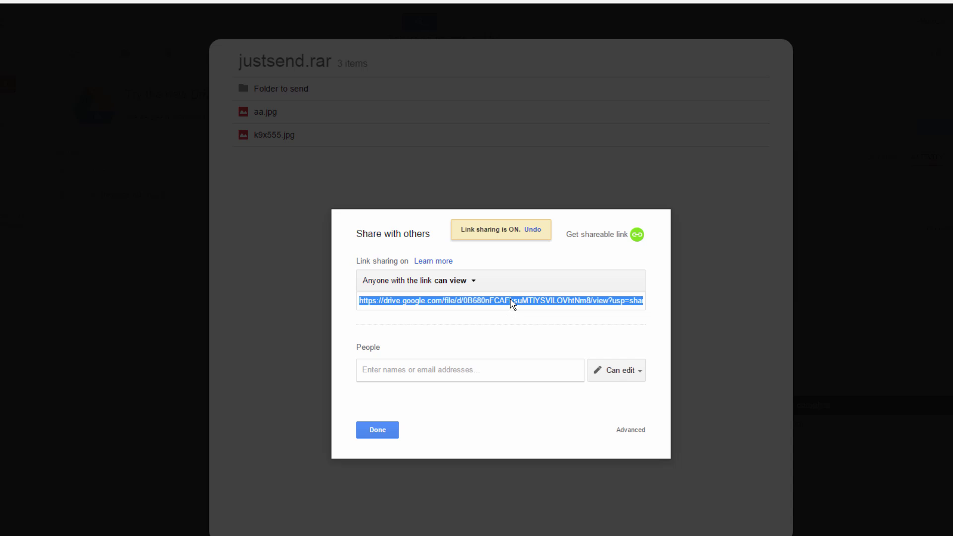
pyautogui.rightClick(513, 303)
pyautogui.click(523, 347)
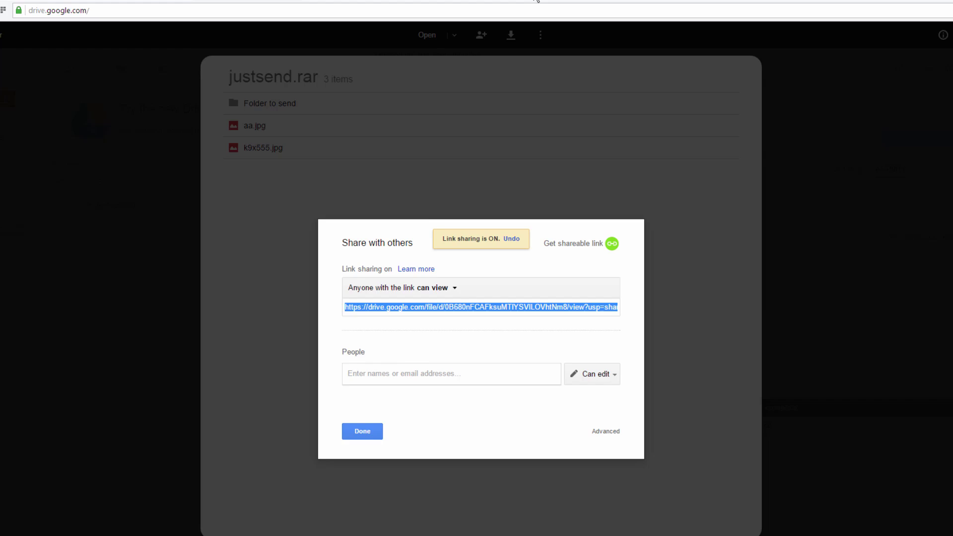
# Test the pasted Drive link in a new tab, then close the sharing dialog and preview
pyautogui.click(530, 9)
pyautogui.hotkey('ctrl', 'v')
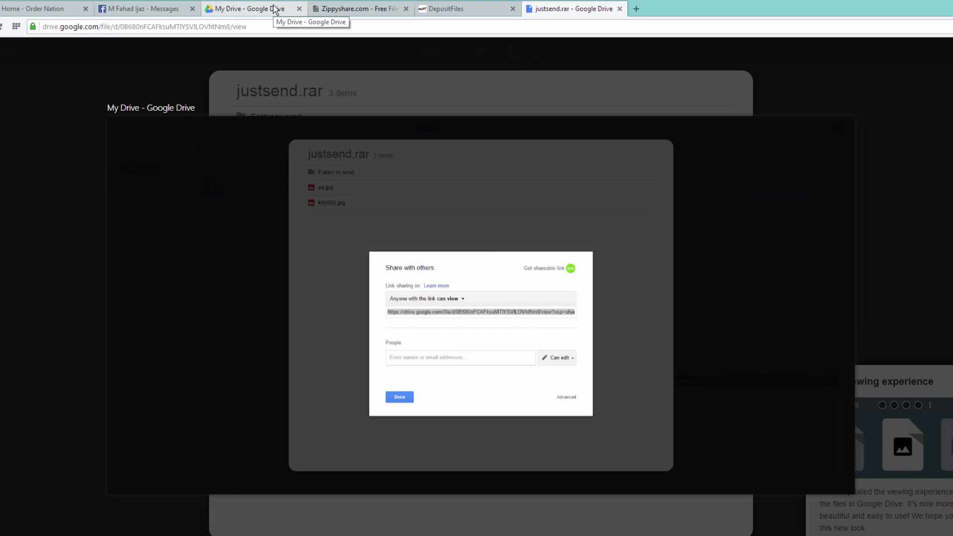
pyautogui.click(275, 9)
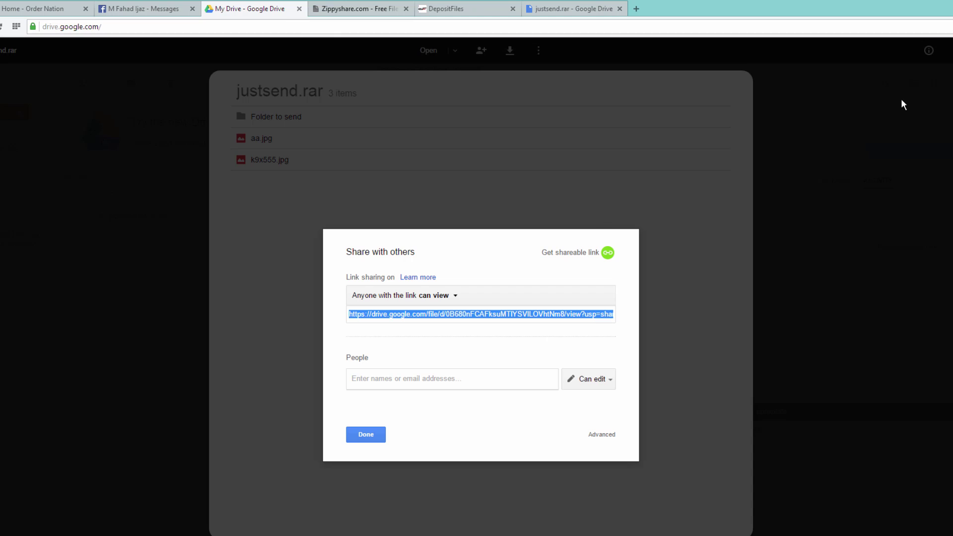
pyautogui.click(830, 133)
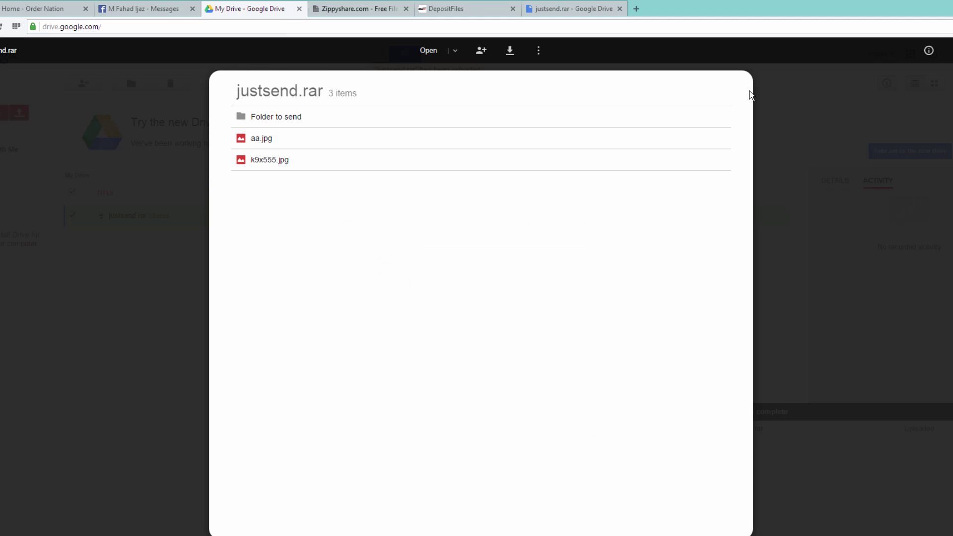
pyautogui.click(797, 242)
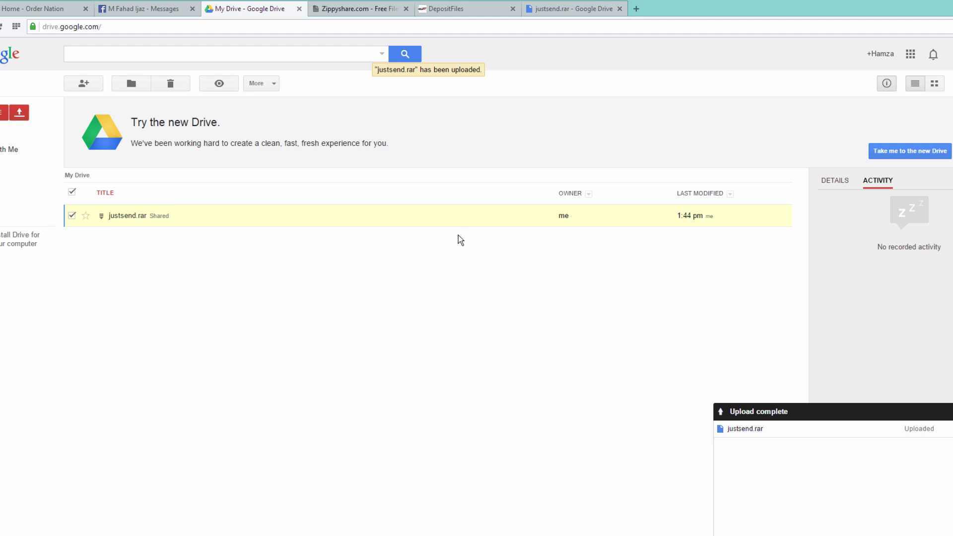
# Search 'zippyshare' from the Zippyshare tab to reach its upload page with the 200 MB limit
pyautogui.click(342, 10)
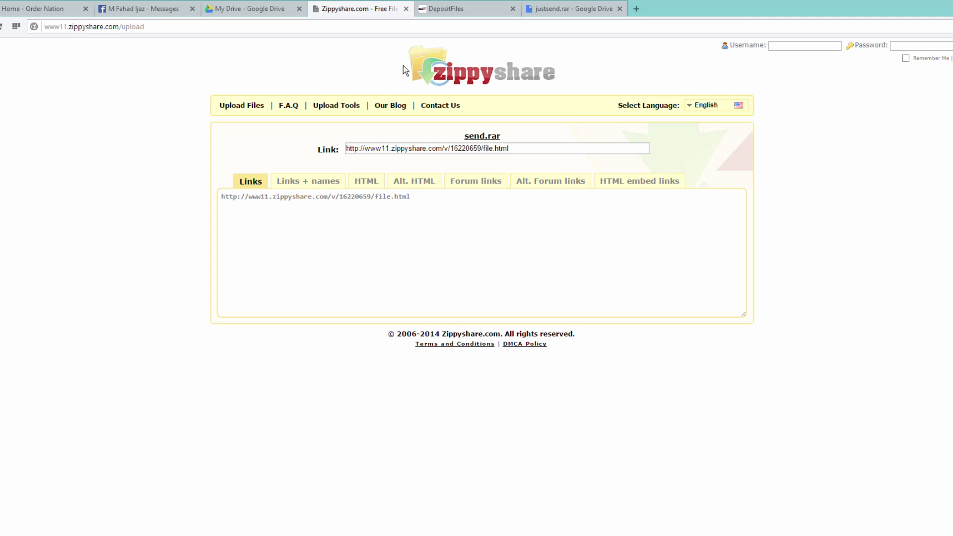
pyautogui.click(157, 29)
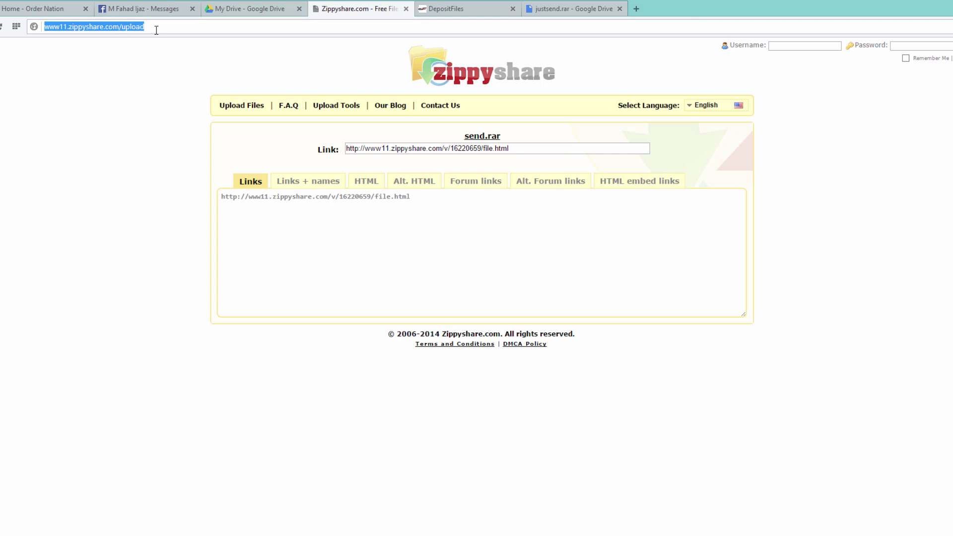
pyautogui.write('zippy')
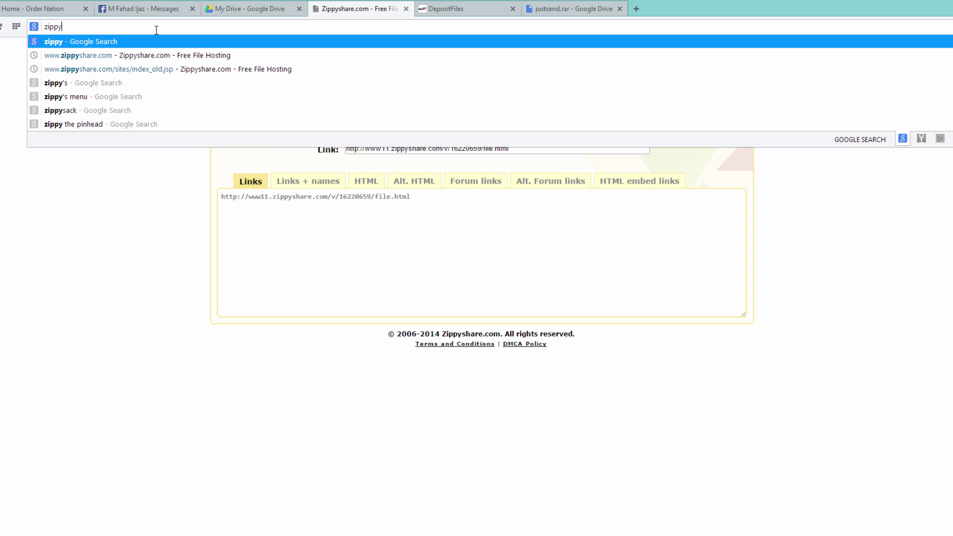
pyautogui.write('share')
pyautogui.press('Return')
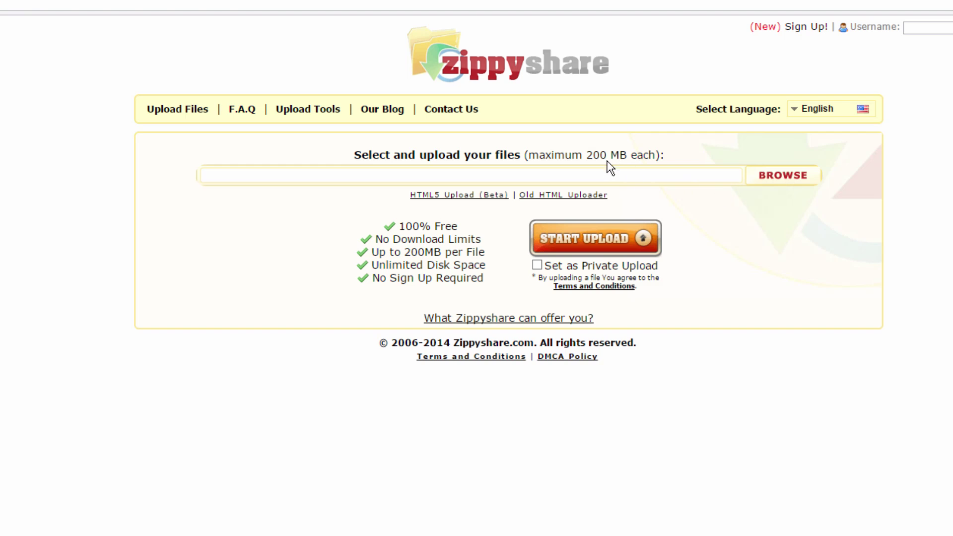
pyautogui.moveTo(586, 155); pyautogui.dragTo(684, 156)
# Queue justsend.rar in Zippyshare's default uploader, then cancel that upload
pyautogui.click(681, 158)
pyautogui.click(772, 179)
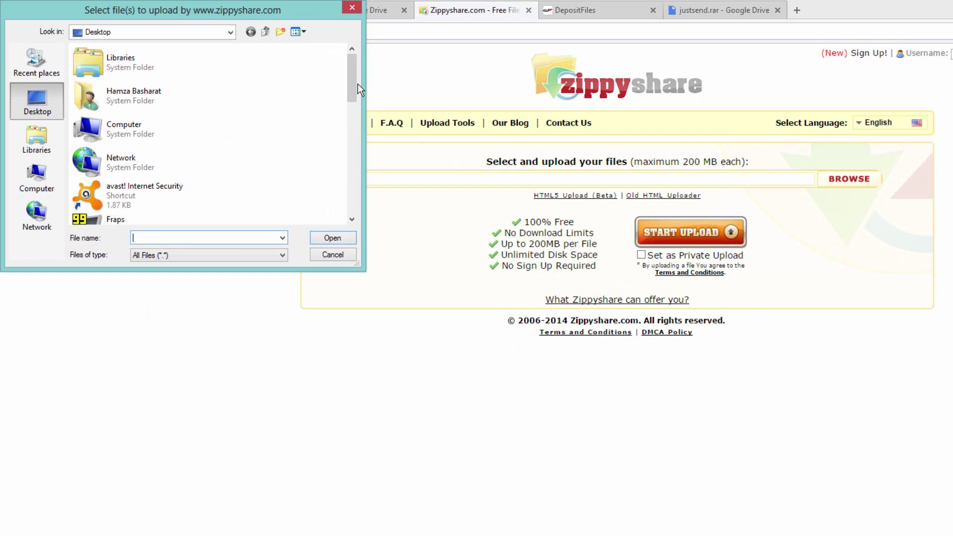
pyautogui.moveTo(356, 85); pyautogui.dragTo(356, 184)
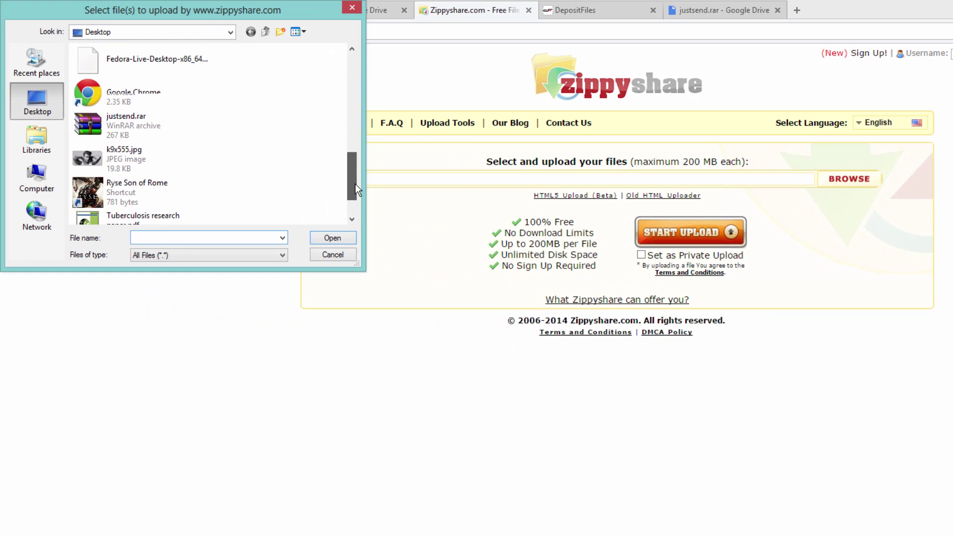
pyautogui.doubleClick(132, 133)
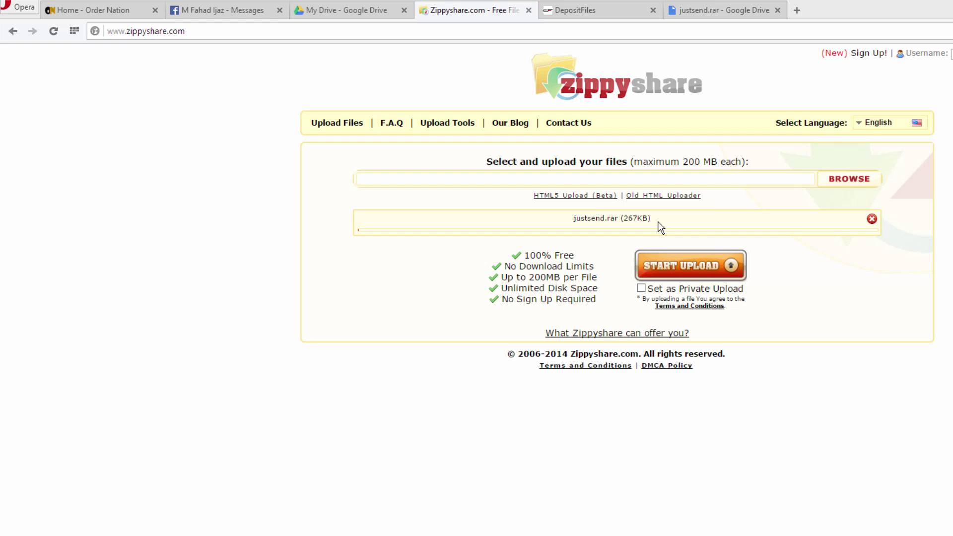
pyautogui.click(872, 219)
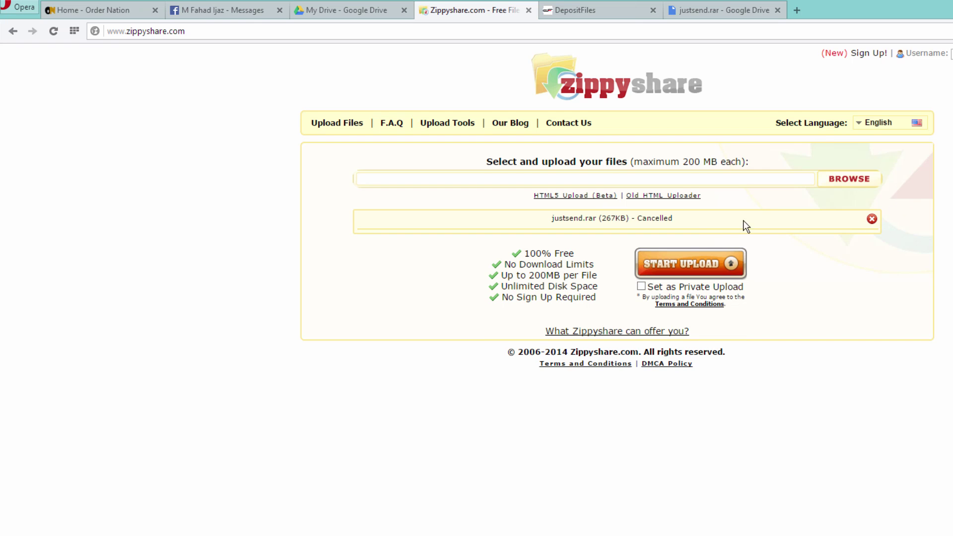
# Upload justsend.rar through Zippyshare's Old HTML Uploader
pyautogui.click(665, 197)
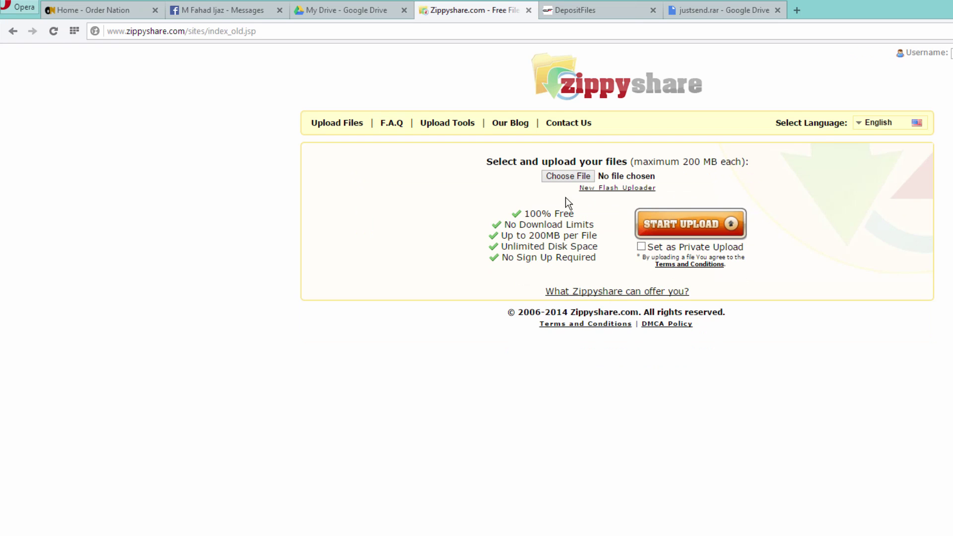
pyautogui.click(566, 176)
pyautogui.doubleClick(358, 290)
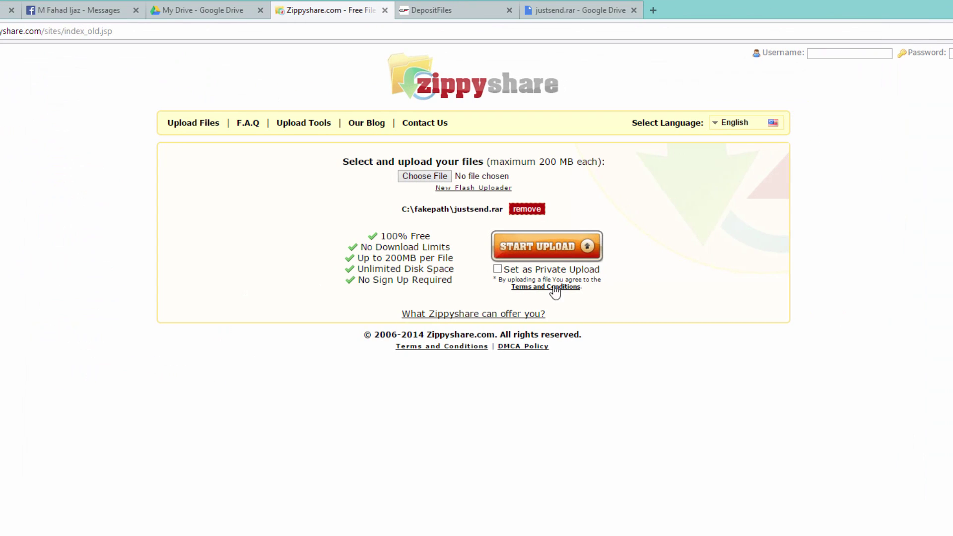
pyautogui.click(556, 247)
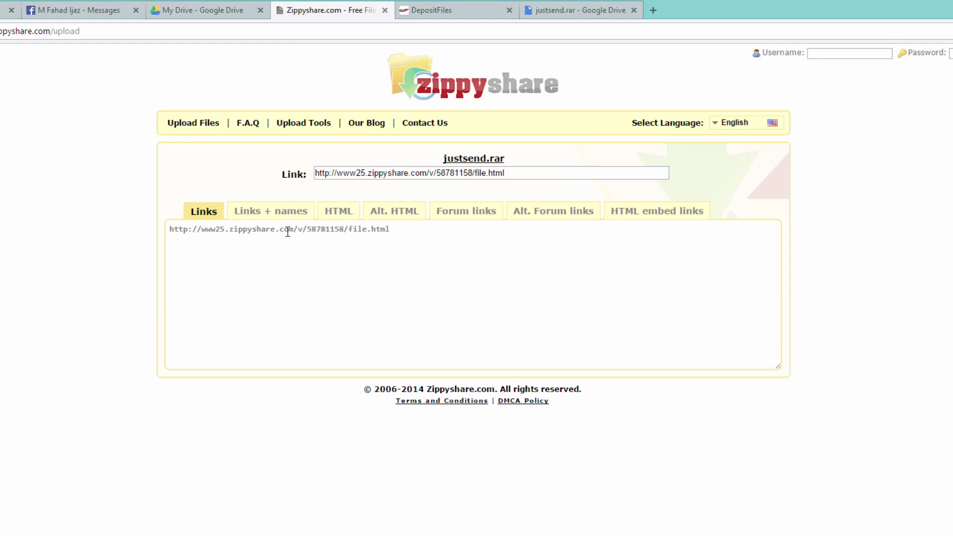
# Copy the justsend.rar download link, test it in a new tab, then return to Zippyshare's home page
pyautogui.click(288, 232)
pyautogui.rightClick(288, 232)
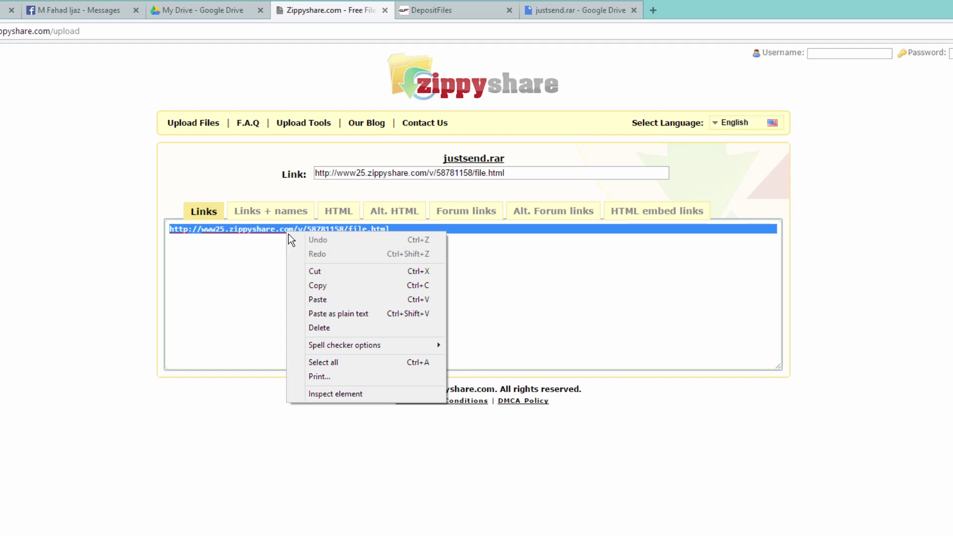
pyautogui.click(333, 286)
pyautogui.click(654, 10)
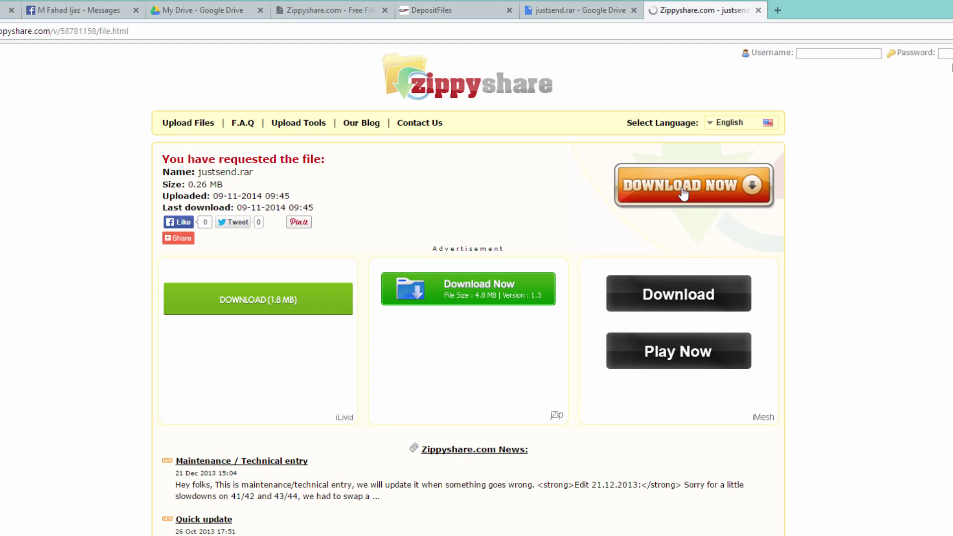
pyautogui.click(319, 9)
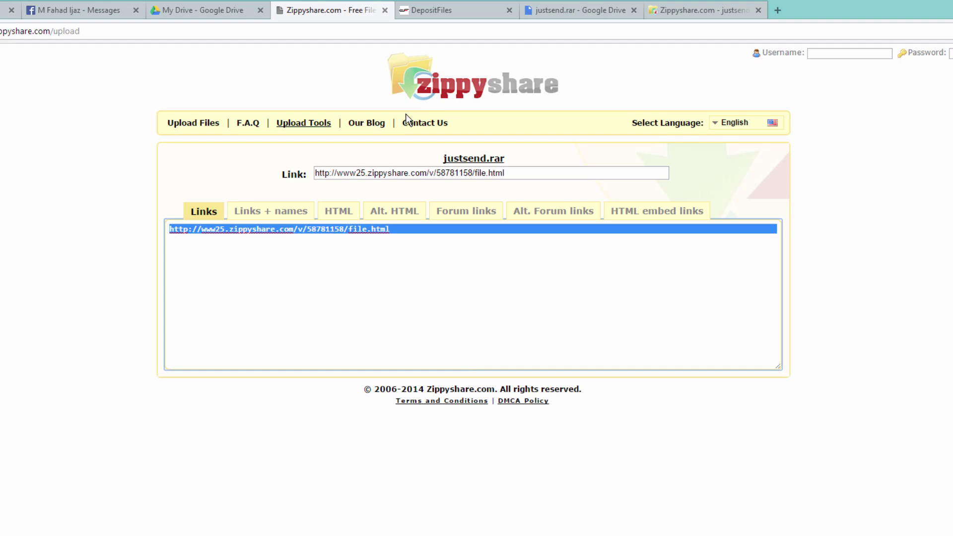
pyautogui.click(443, 88)
# Browse the DepositFiles home page, then step through the Zippyshare tabs back to My Drive
pyautogui.click(437, 11)
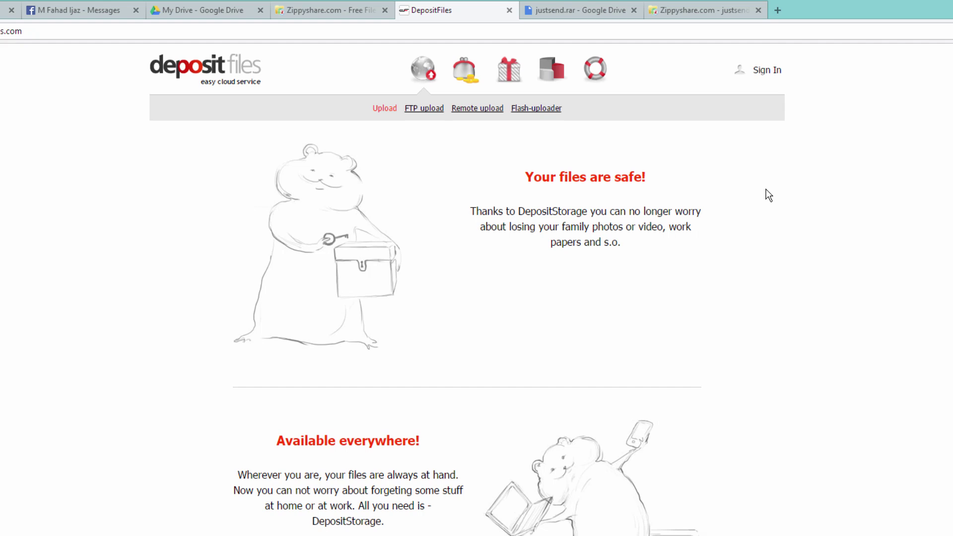
pyautogui.scroll(-3, 769, 195)
pyautogui.scroll(3, 769, 195)
pyautogui.click(672, 11)
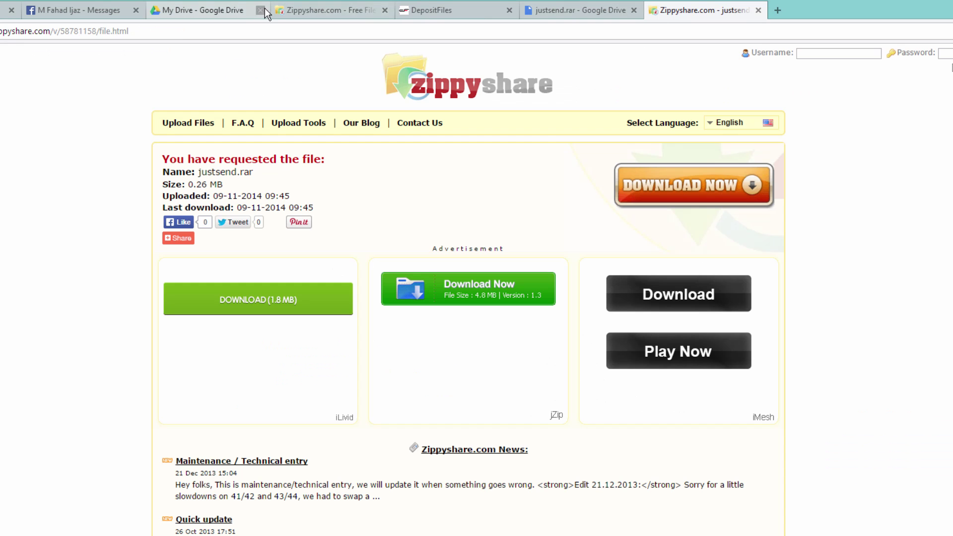
pyautogui.click(306, 11)
pyautogui.click(237, 12)
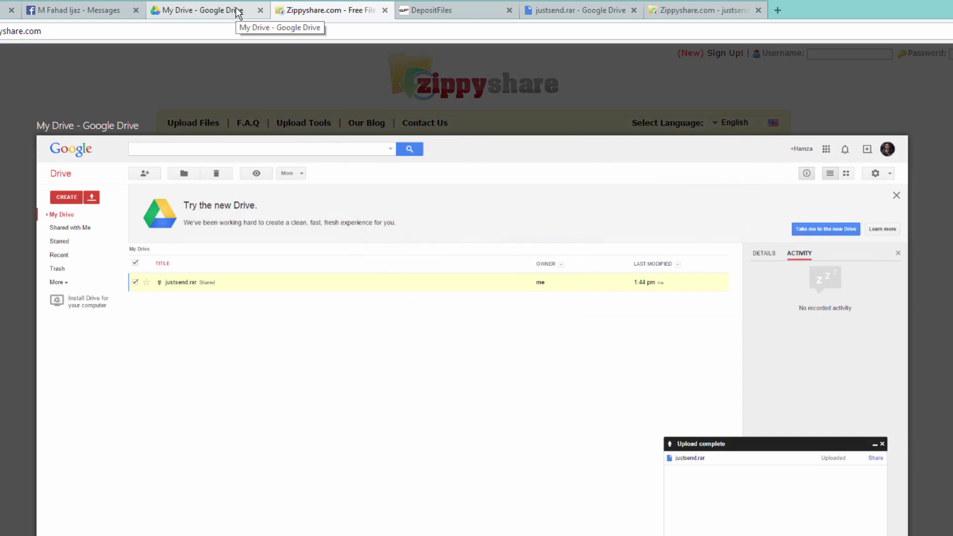